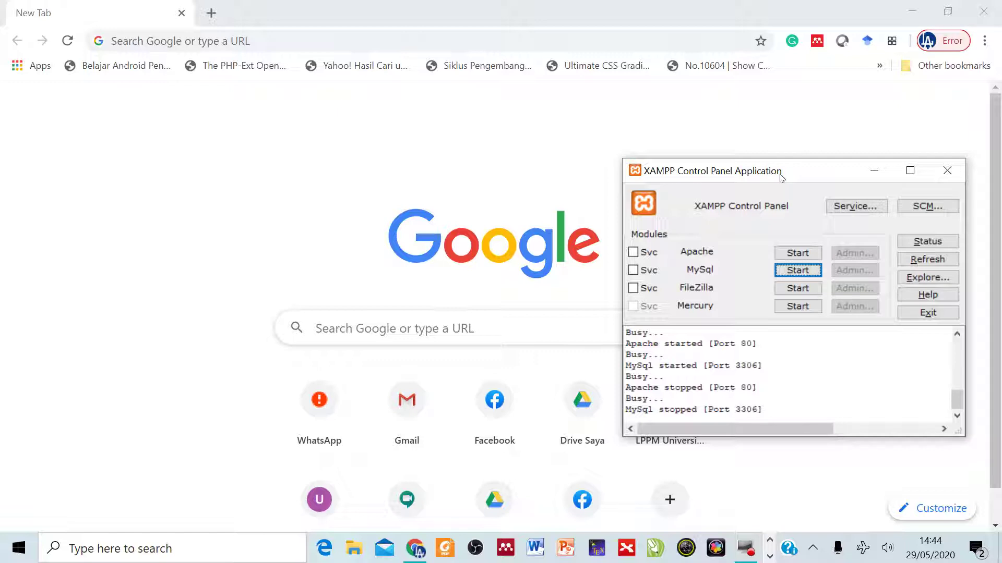
Start the Apache and MySql modules in XAMPP
click(739, 180)
click(810, 255)
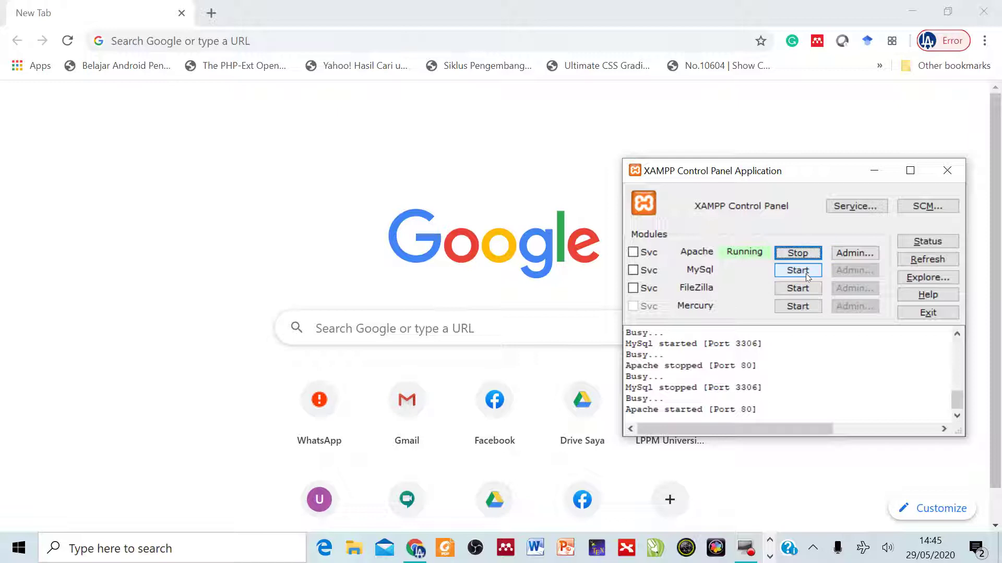
click(805, 274)
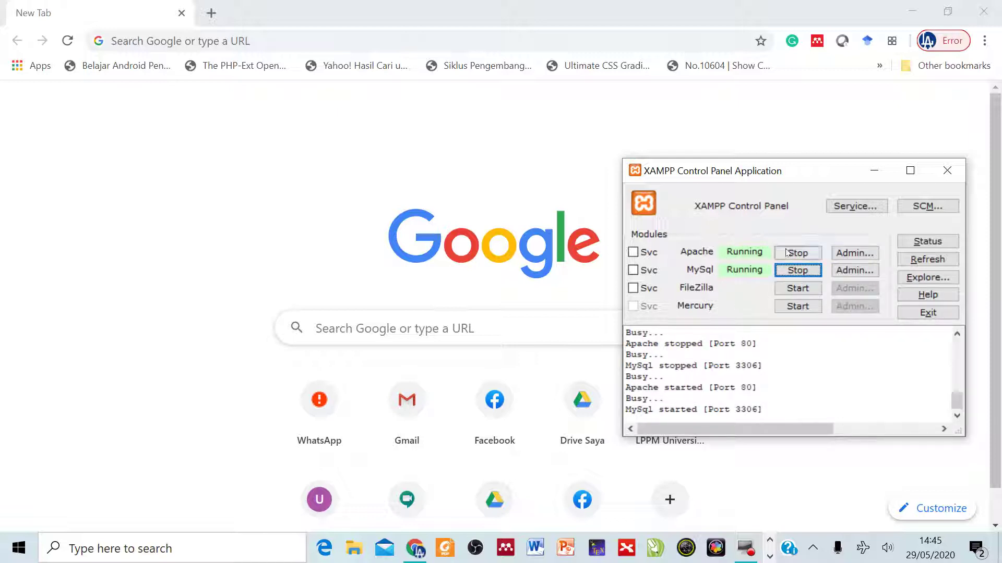
Switch to the Chrome browser and open localhost/phpmyadmin
click(454, 137)
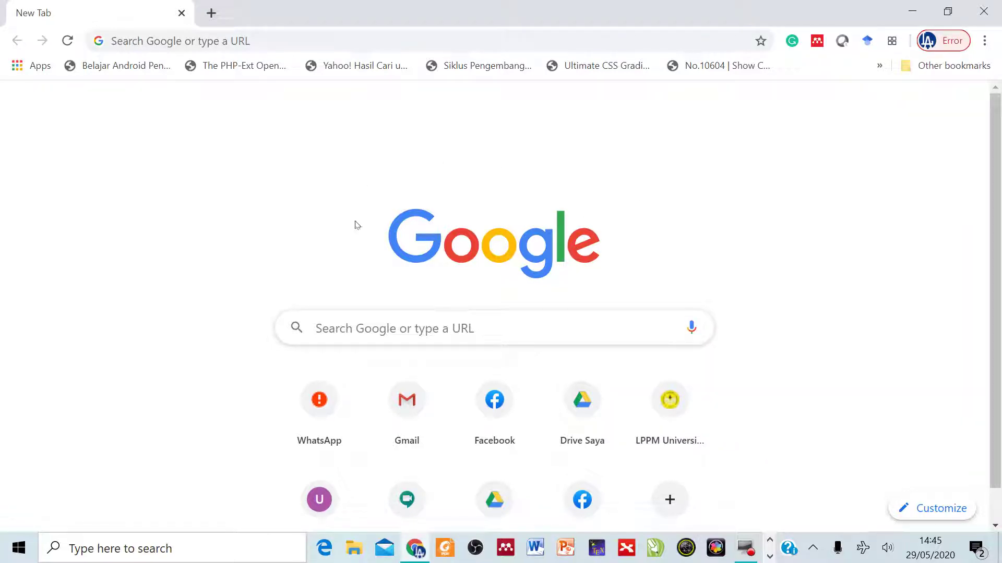
click(395, 41)
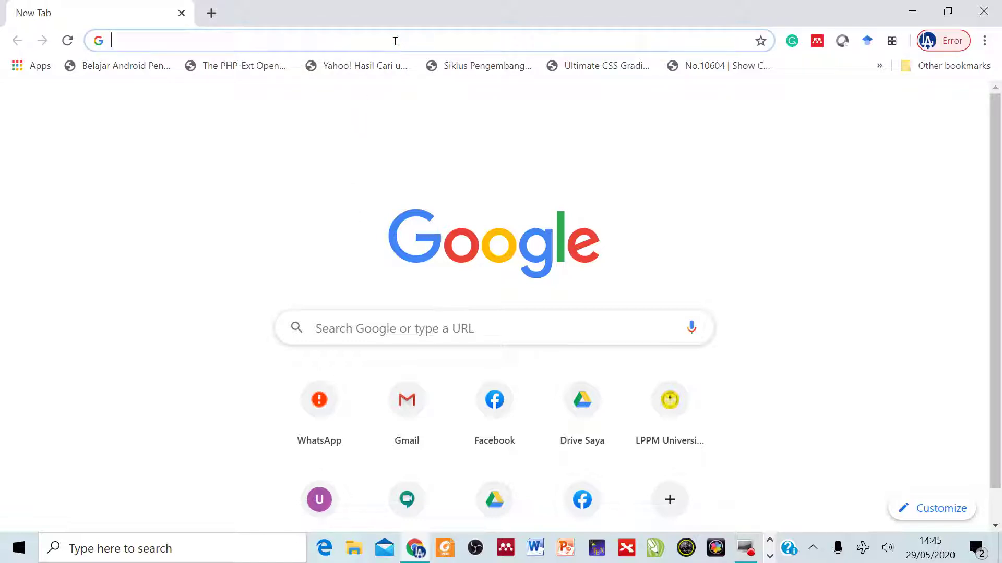
text(local)
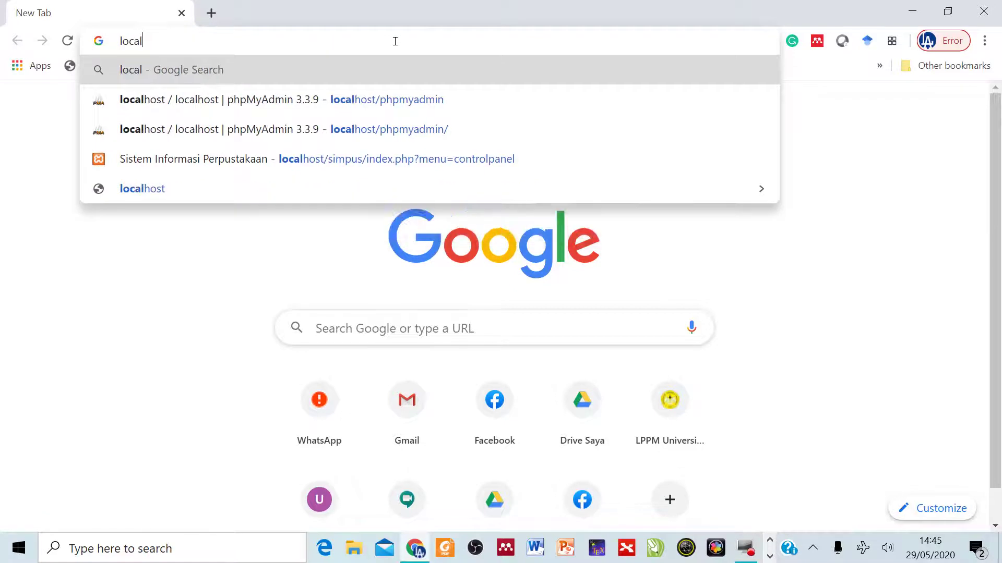
text(host/)
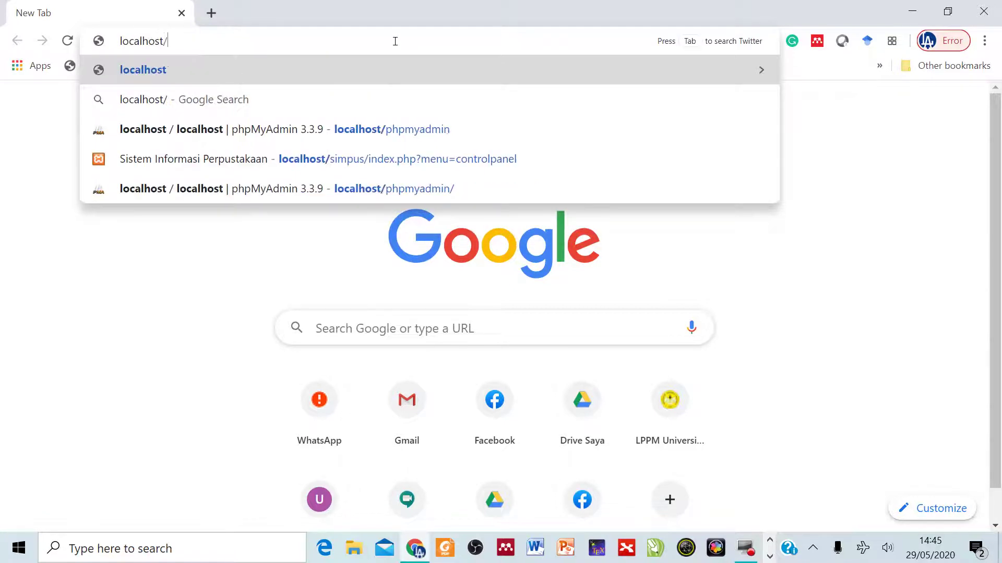
text(phpmyadmin)
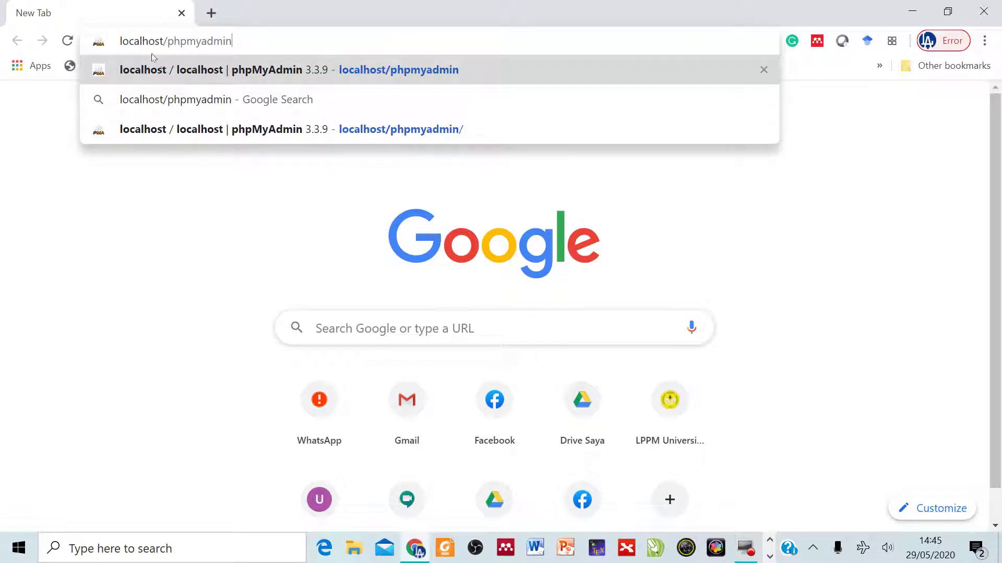
key(Return)
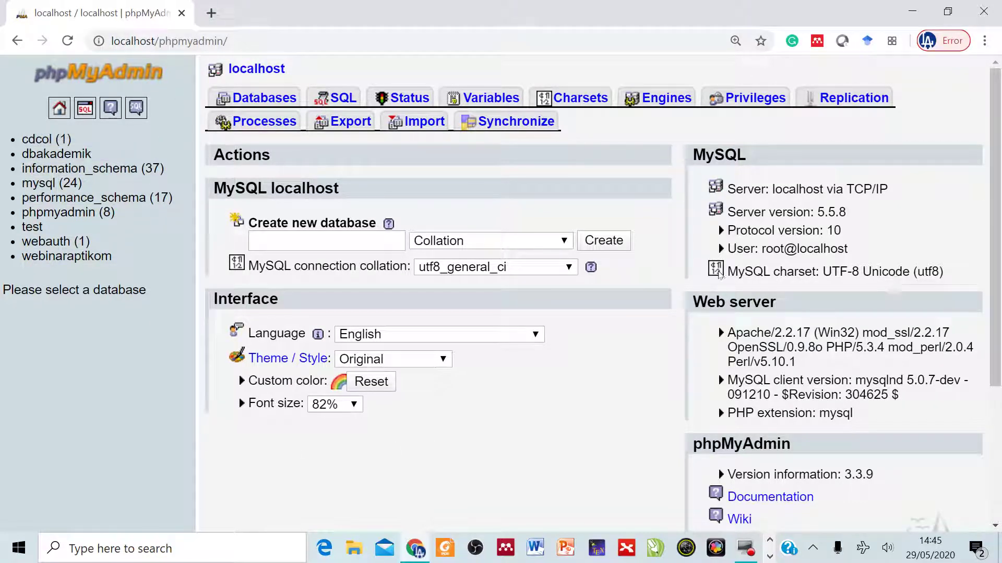
Create a new database named akademik, leaving the collation unspecified
click(353, 248)
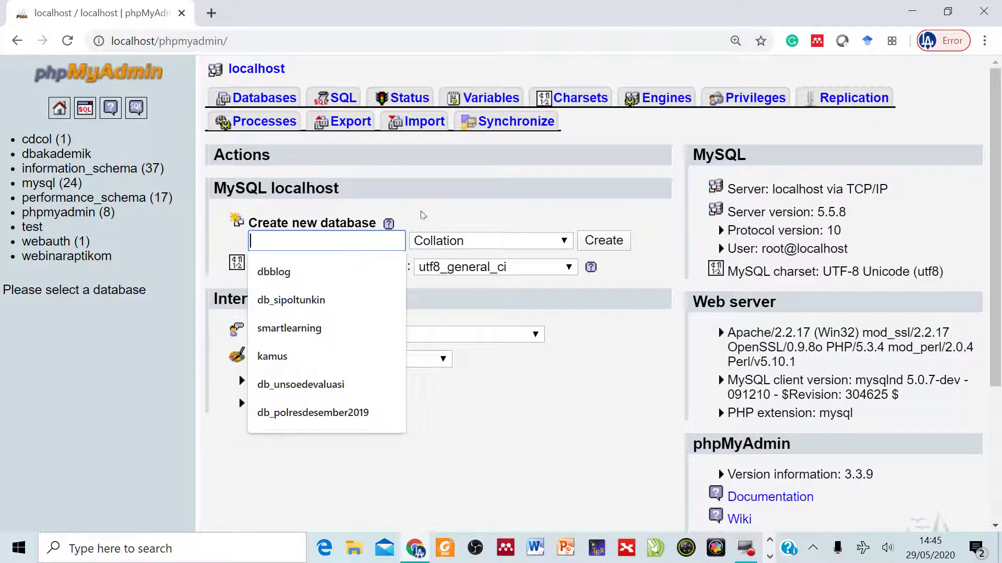
click(373, 231)
click(358, 248)
text(aka)
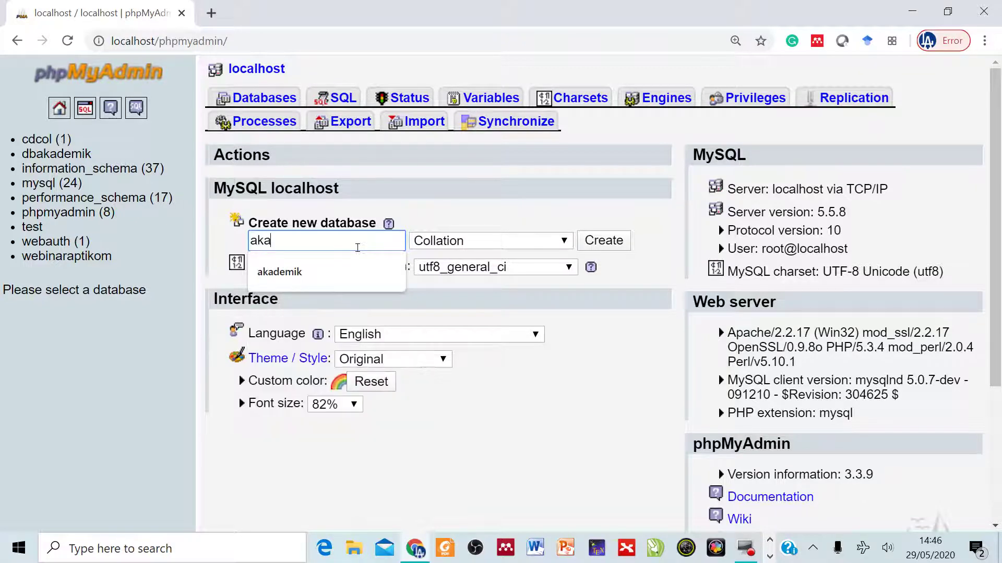
text(demik)
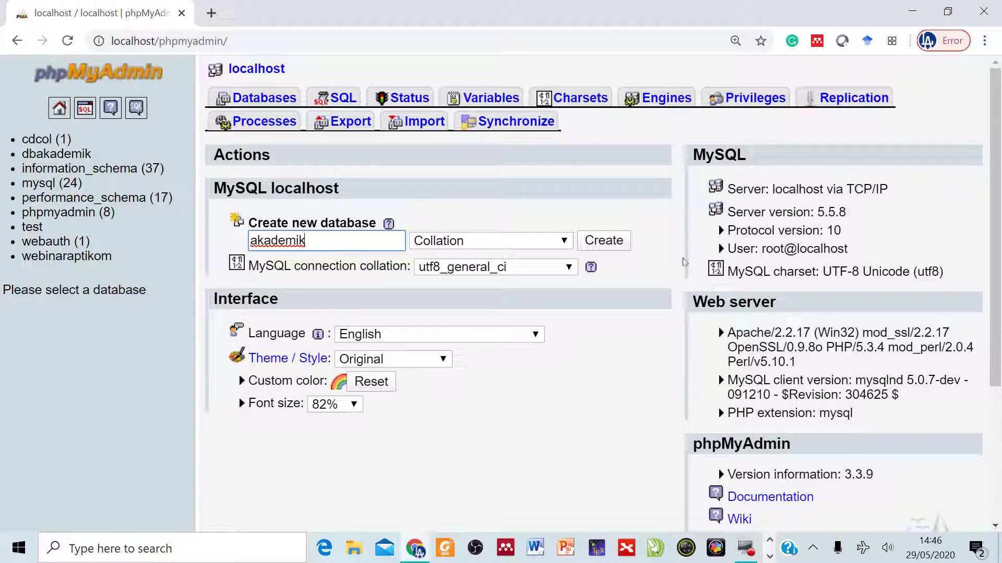
click(613, 245)
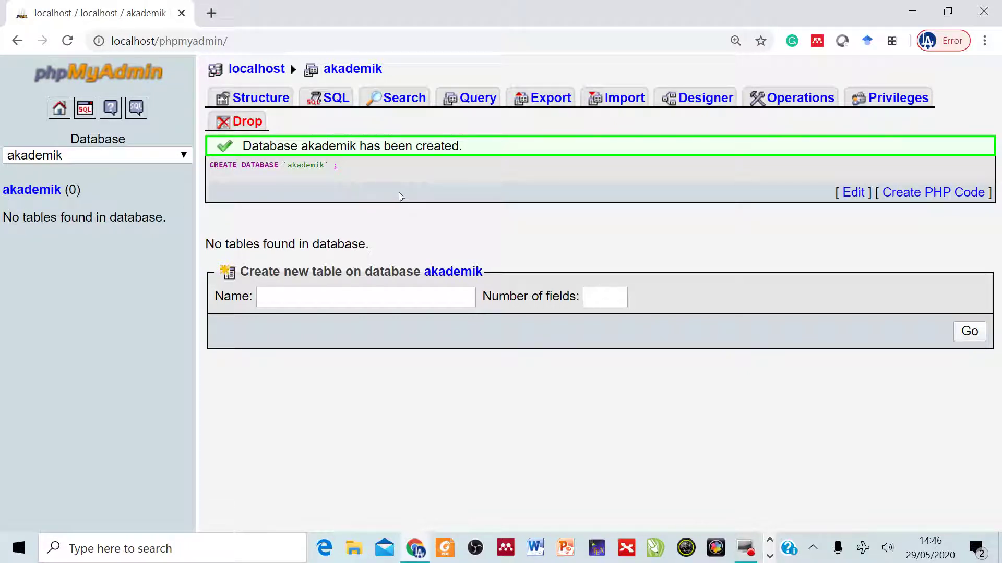
Enlarge the page to 150% and highlight the CREATE DATABASE statement for akademik to examine it
key(ctrl+plus)
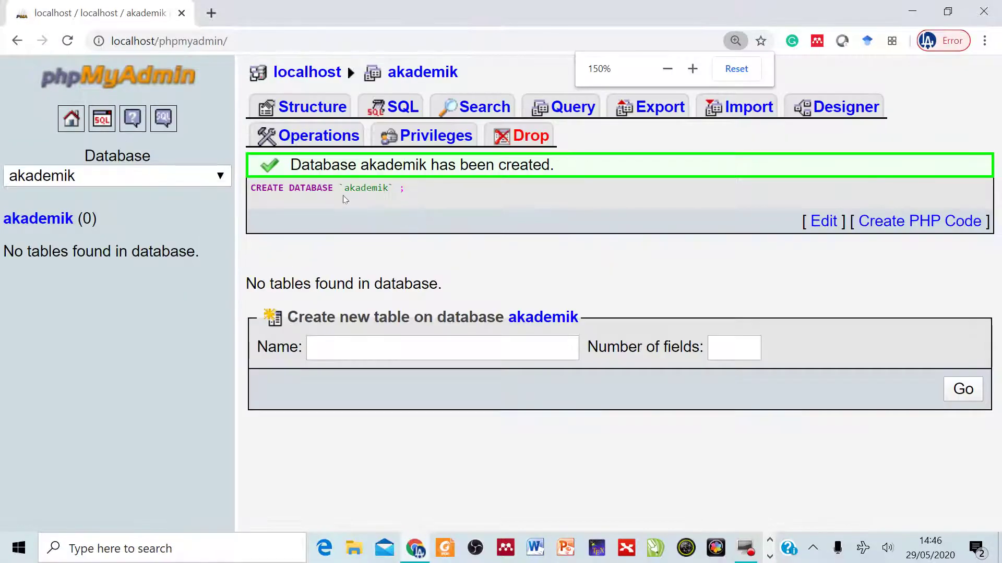
click(434, 205)
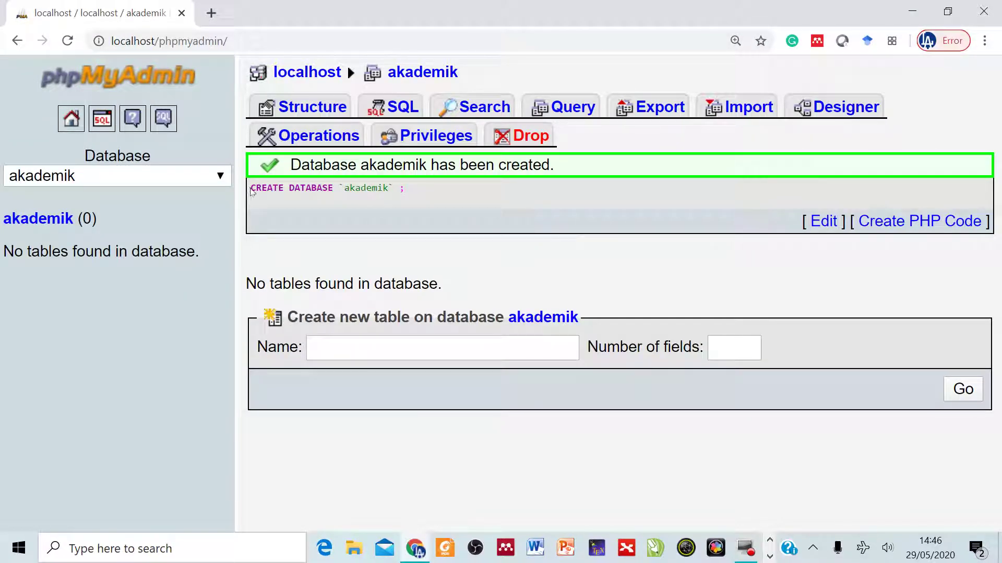
drag(251, 189, 415, 198)
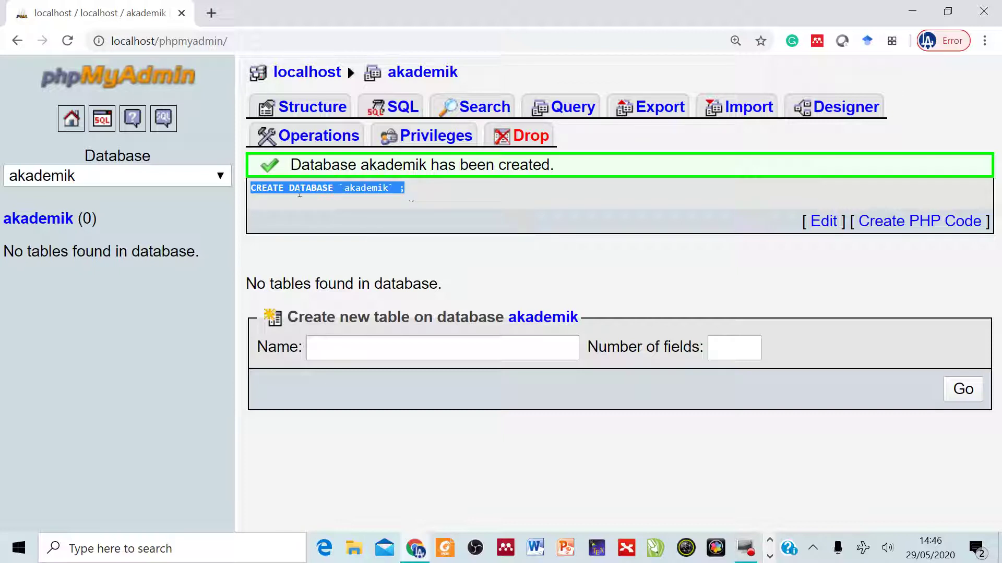
Start a new table named tb_mhs with two fields in the akademik database
click(381, 351)
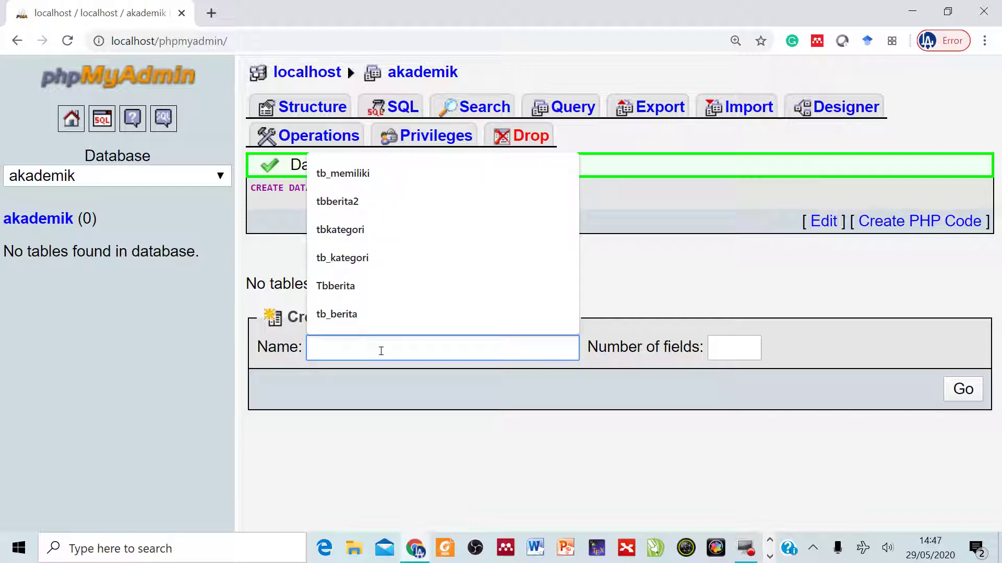
text(tb_mhs)
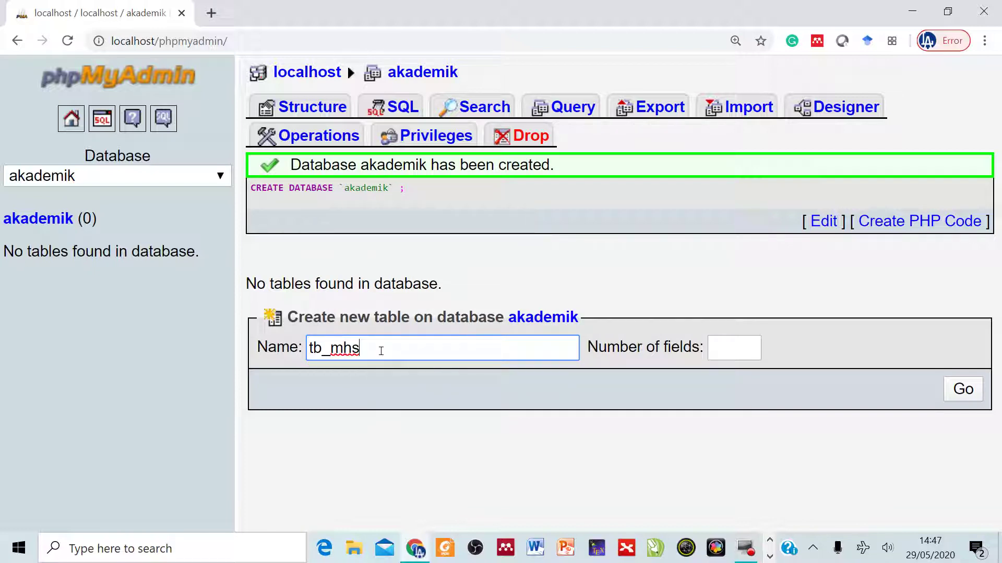
click(822, 363)
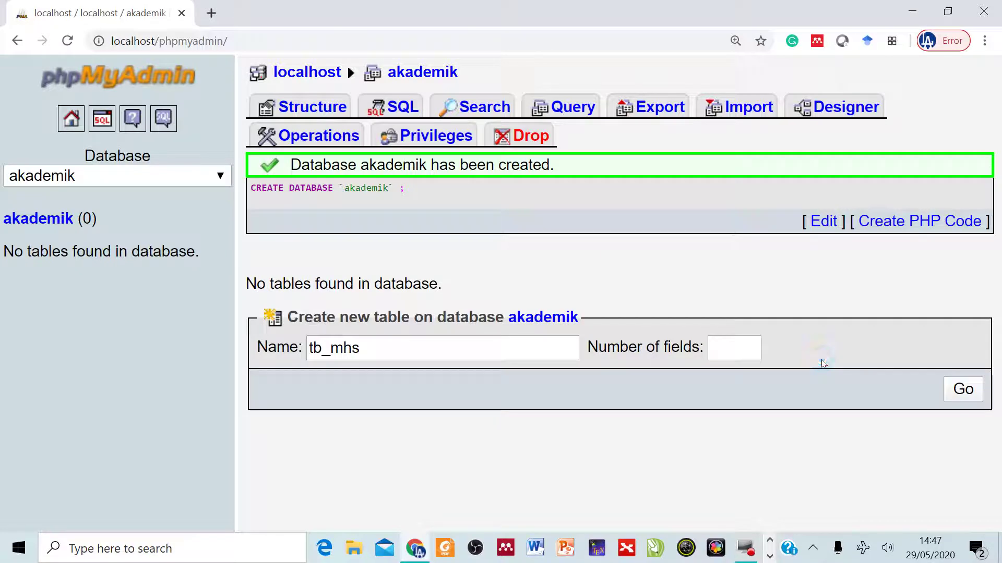
click(738, 358)
text(3)
click(811, 334)
click(965, 395)
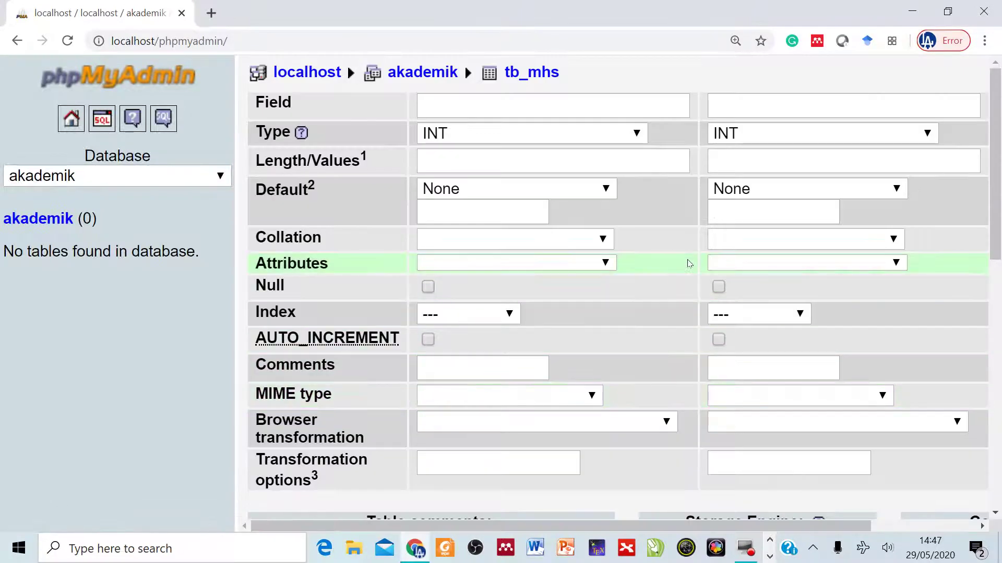
Name the first field of tb_mhs nim and set its type to CHAR
scroll(688, 261, down, 6)
scroll(689, 263, up, 8)
click(507, 107)
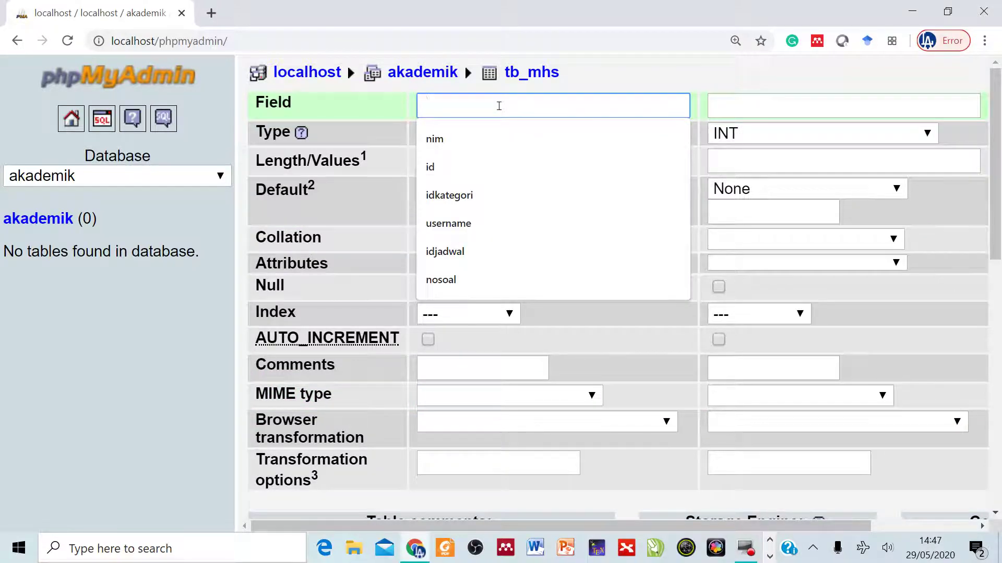
text(nim)
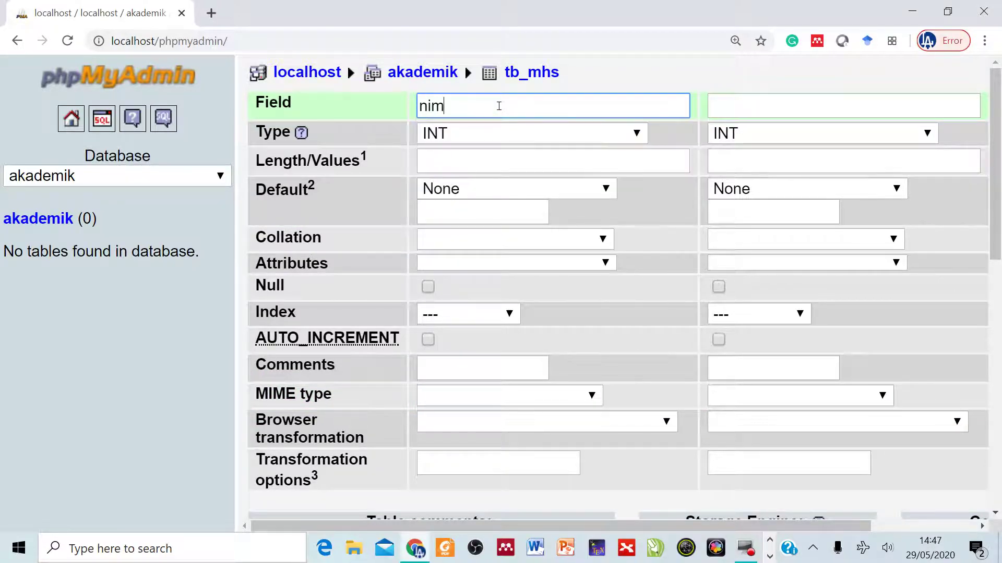
click(559, 133)
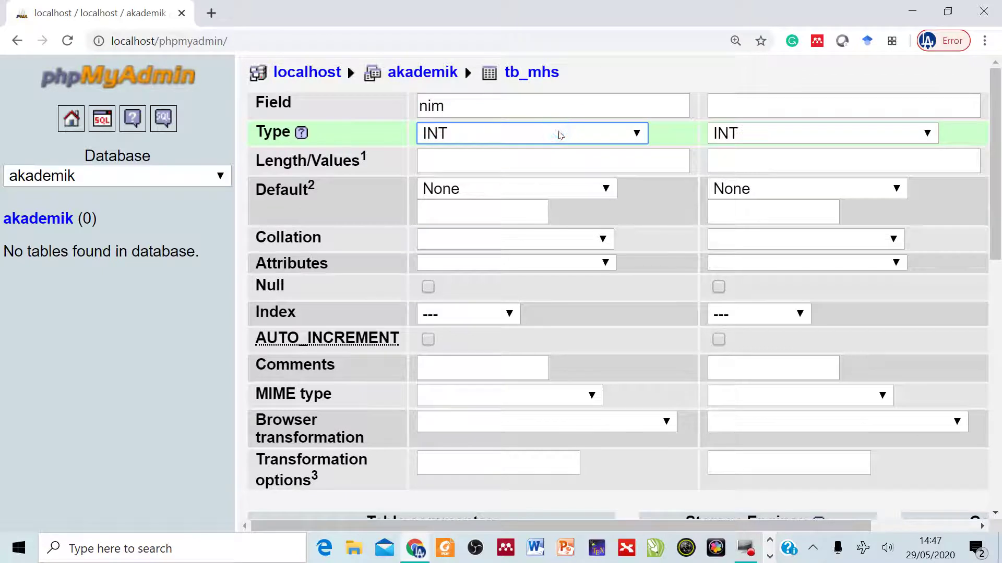
key(c)
click(558, 135)
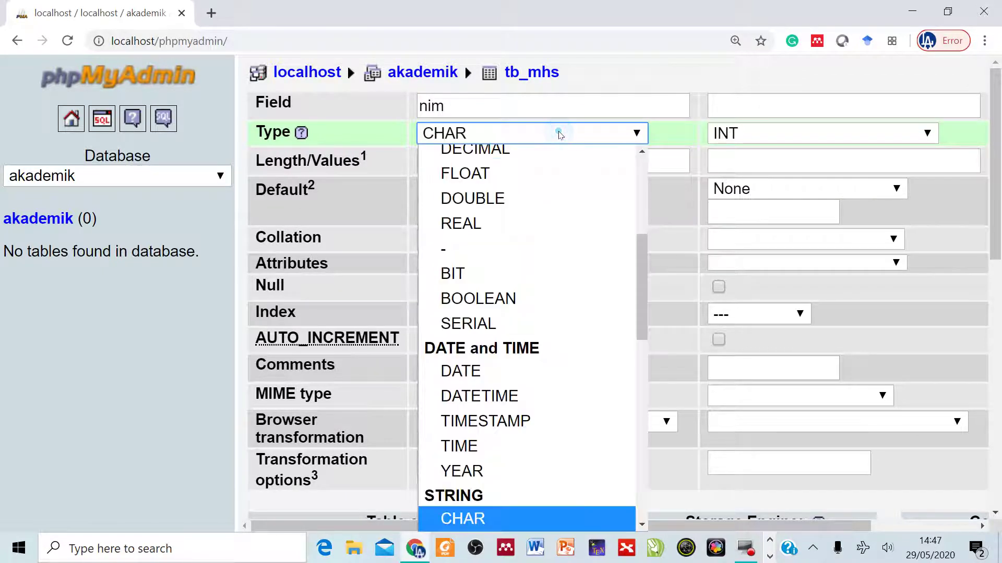
drag(646, 269, 638, 192)
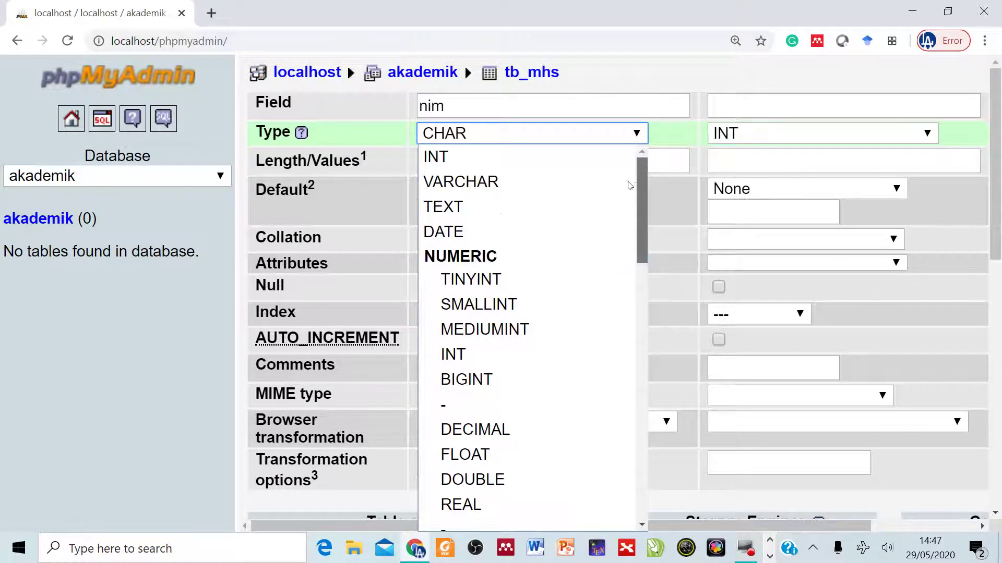
scroll(522, 483, down, 1)
drag(646, 234, 644, 209)
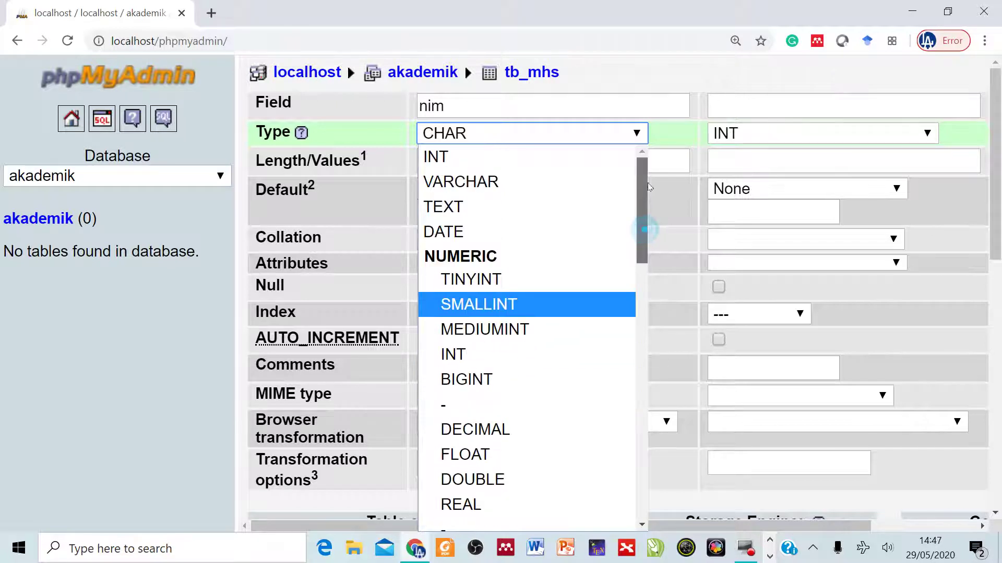
click(576, 135)
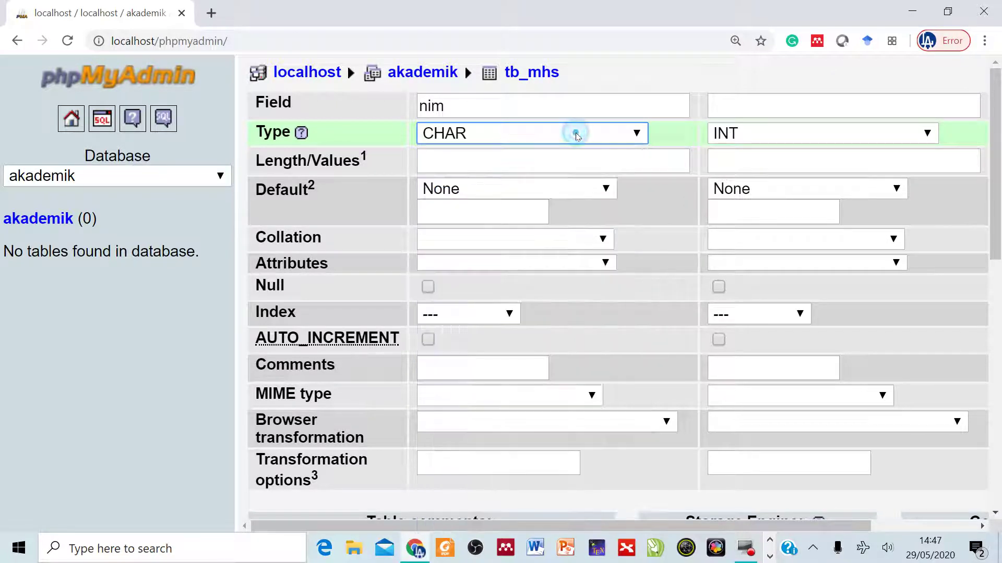
Give the nim field a length of 10 and make it the PRIMARY index
click(548, 160)
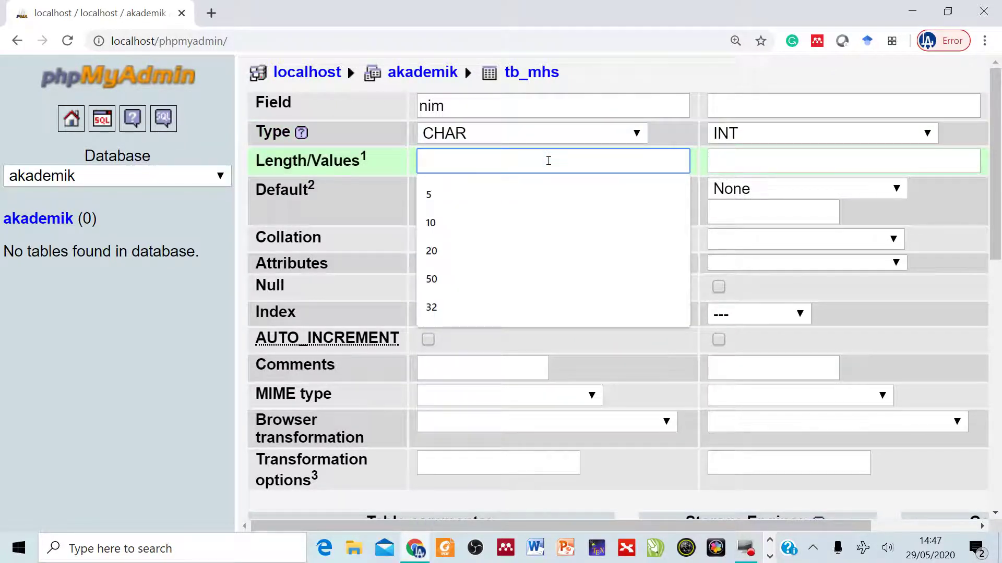
text(10)
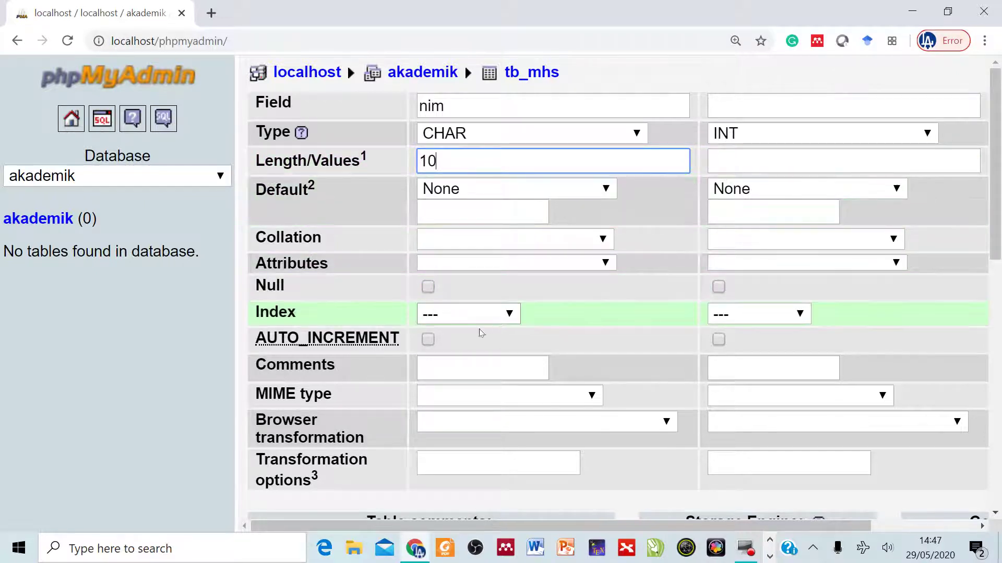
click(473, 313)
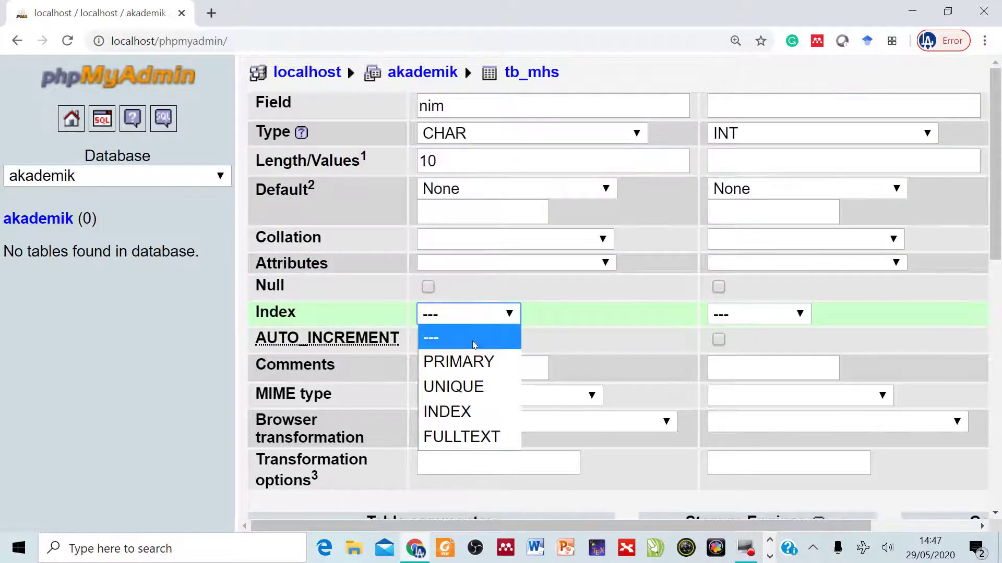
click(470, 361)
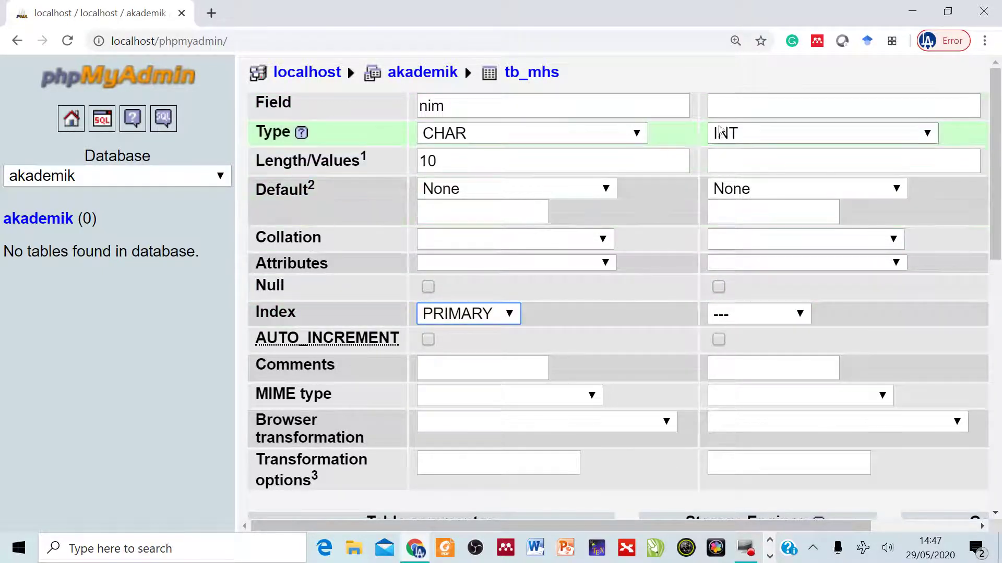
Define the second field as namaMhs with type VARCHAR and length 60
click(731, 107)
text(namaMhs)
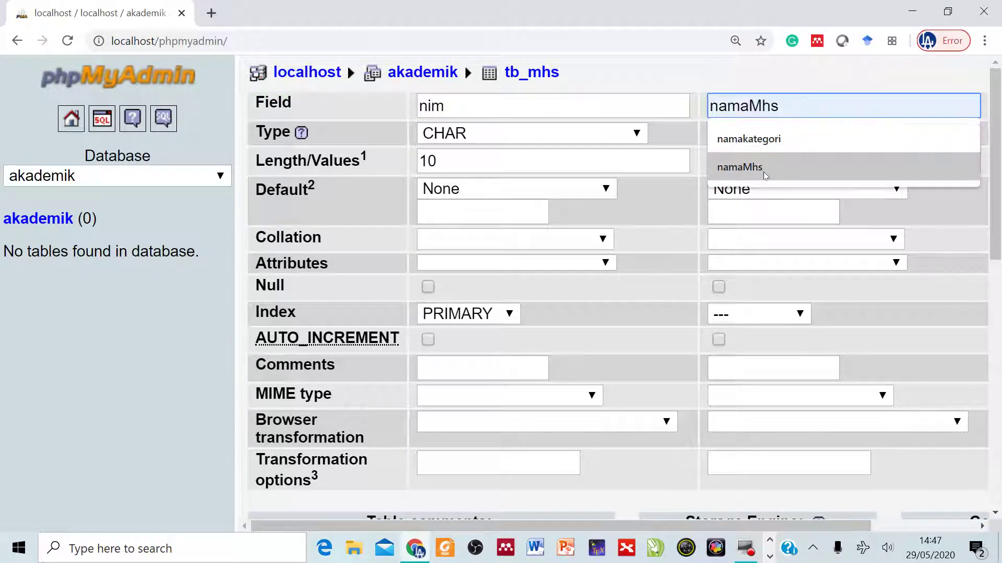
click(762, 168)
click(781, 137)
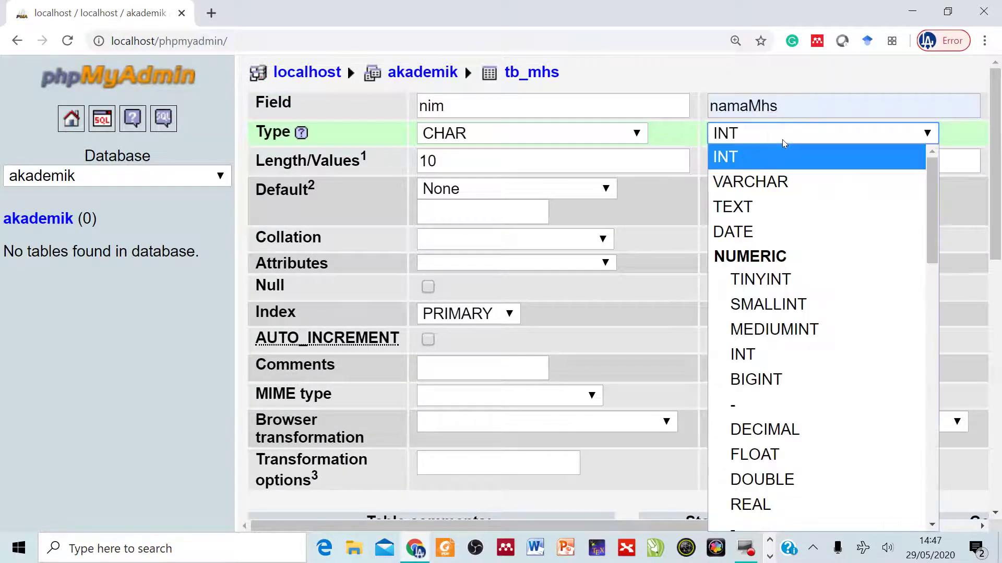
click(781, 181)
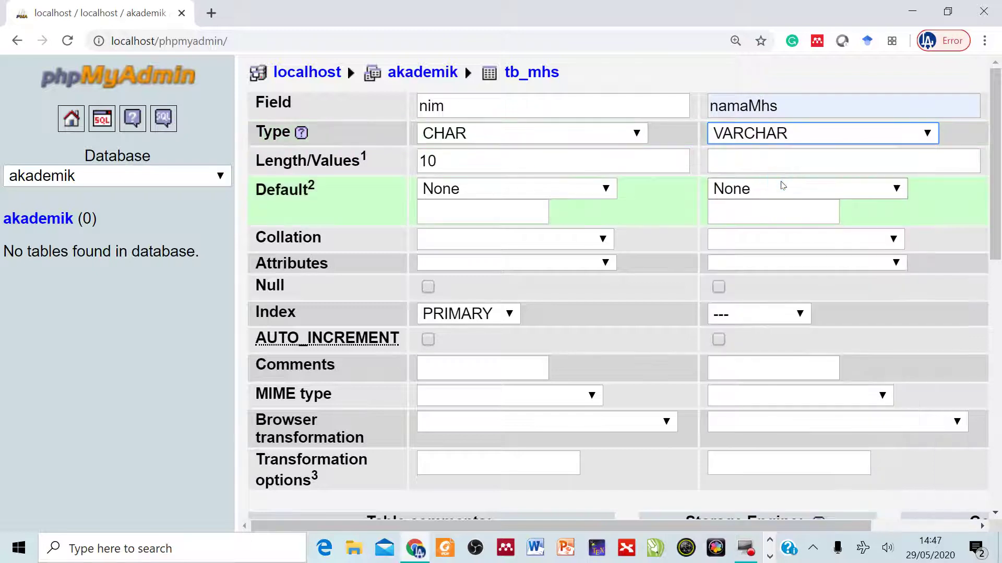
click(771, 163)
text(60)
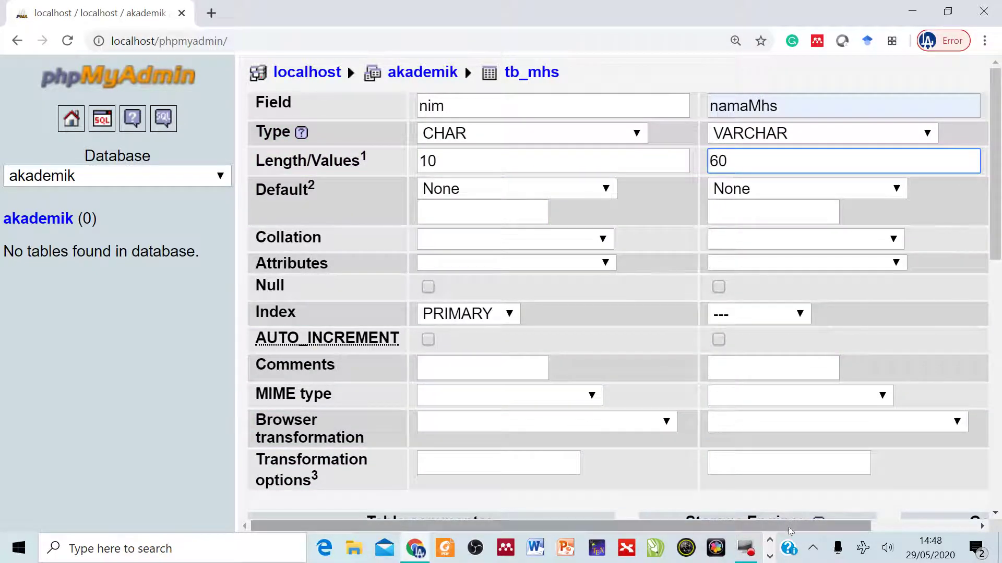
drag(787, 526, 932, 518)
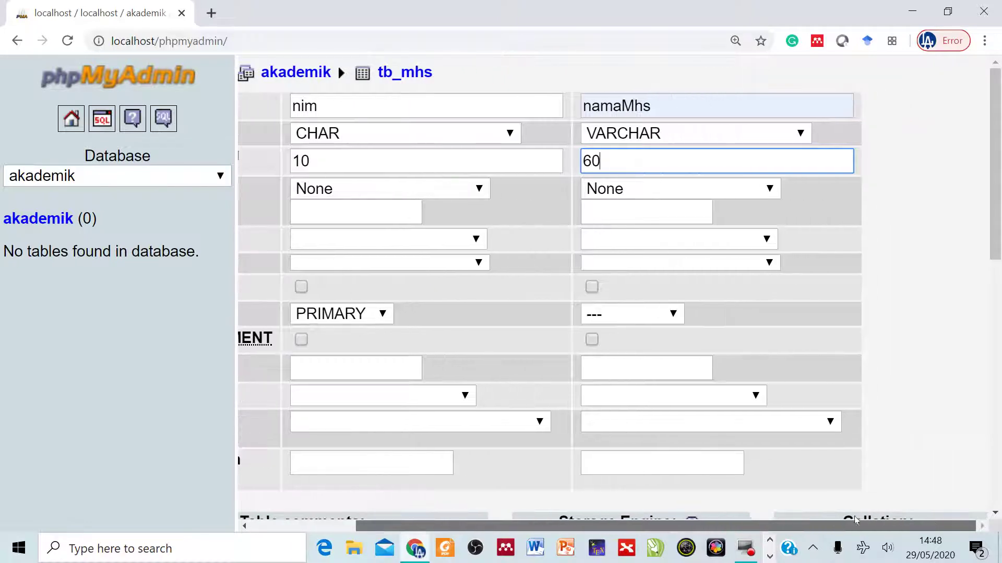
Save the two-field definition of tb_mhs to create the table in the akademik database
drag(853, 519, 770, 528)
scroll(765, 399, down, 3)
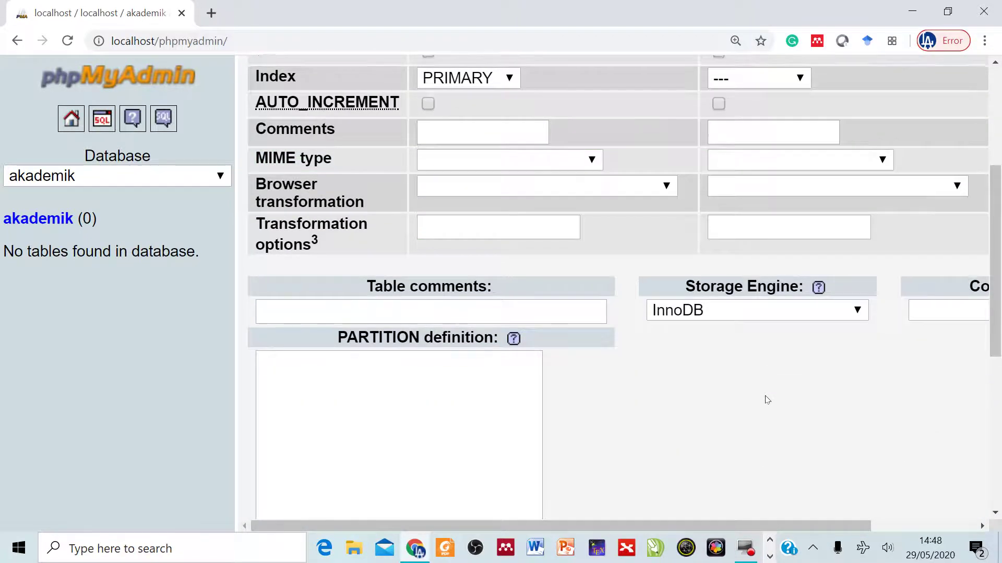
scroll(765, 400, down, 5)
click(733, 259)
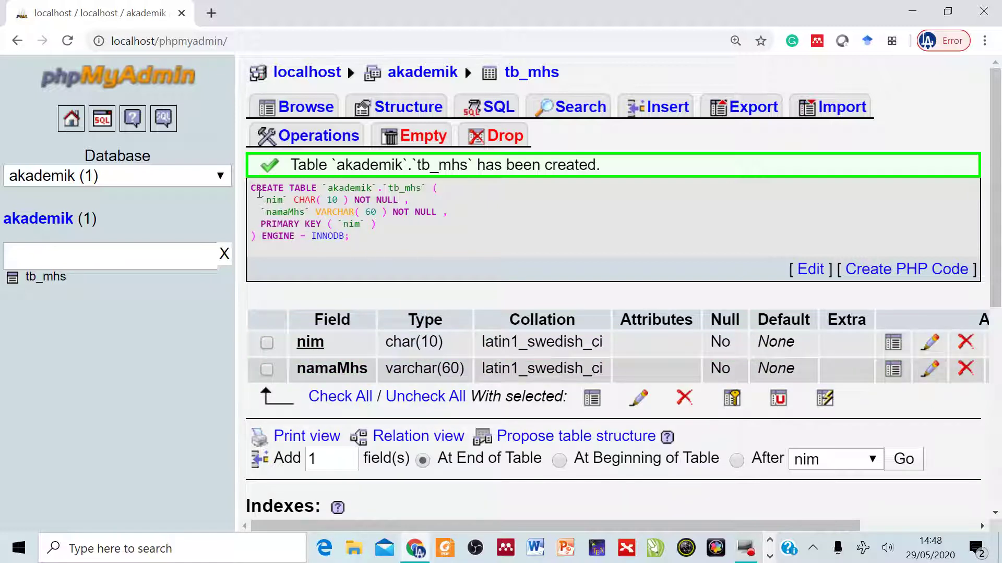
Examine the generated CREATE TABLE statement for tb_mhs, including its field types, NOT NULL constraints and PRIMARY KEY clause
drag(251, 188, 356, 240)
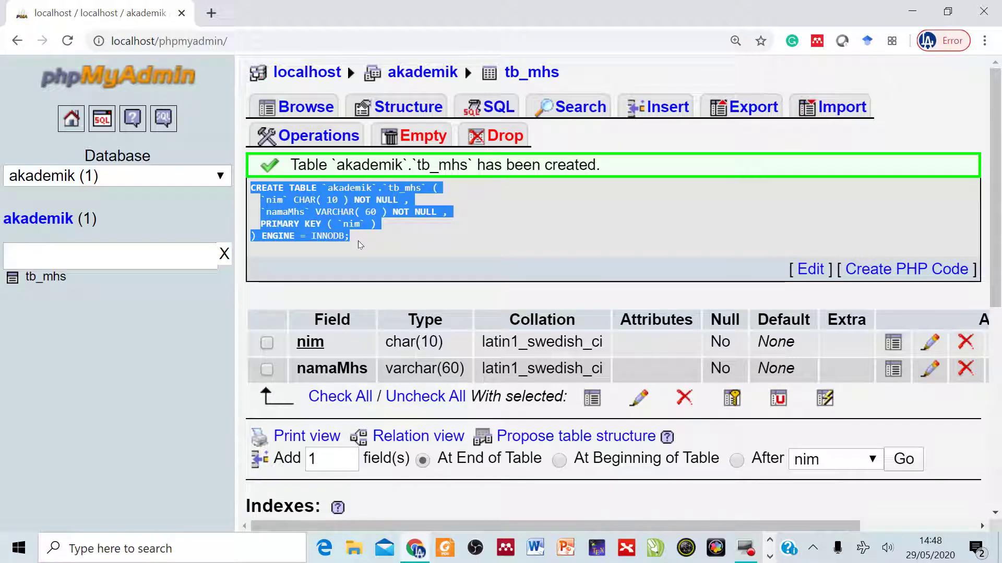
click(400, 235)
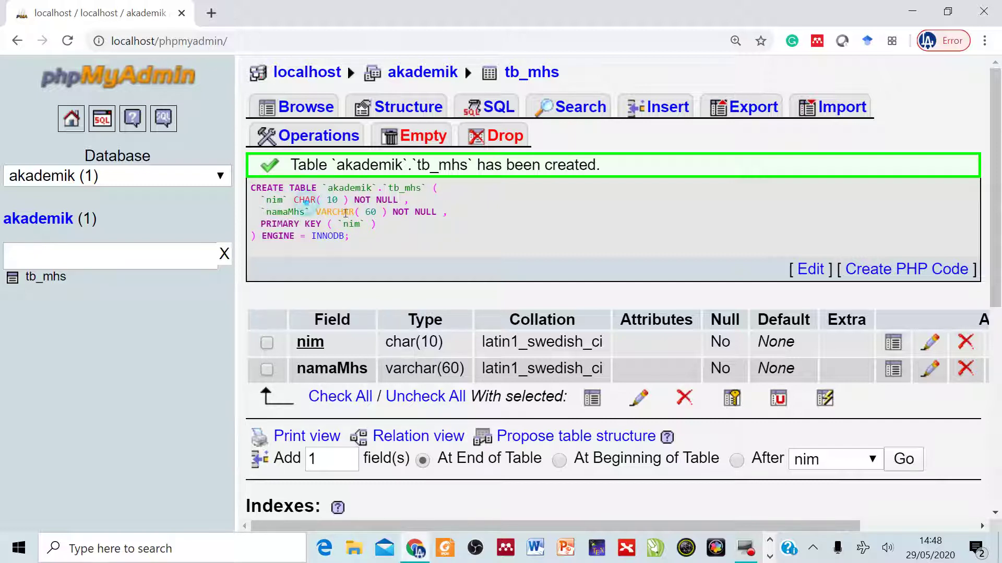
click(333, 201)
drag(360, 203, 395, 206)
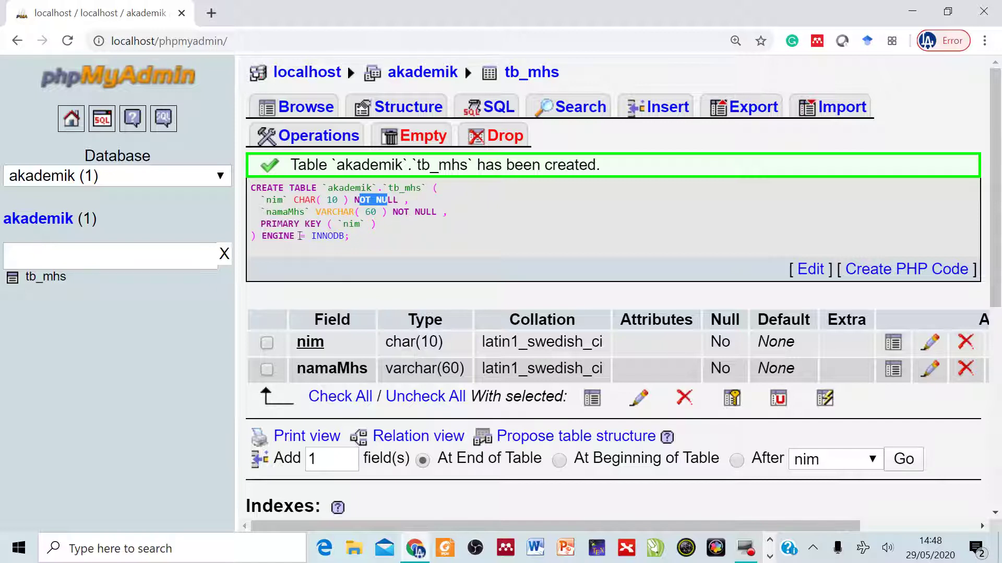
drag(261, 224, 320, 233)
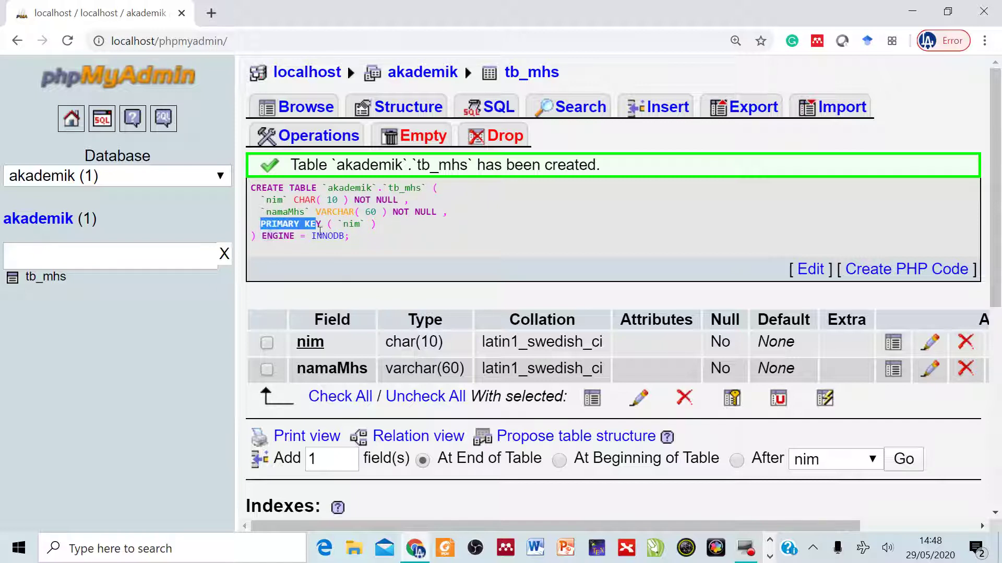
click(364, 235)
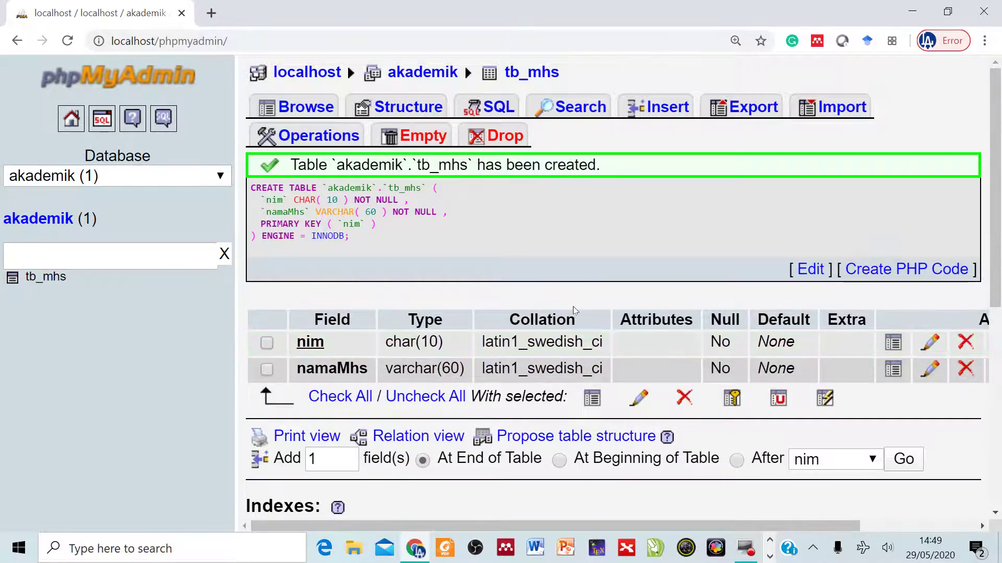
Start adding 1 field at the end of the tb_mhs table
scroll(569, 315, down, 1)
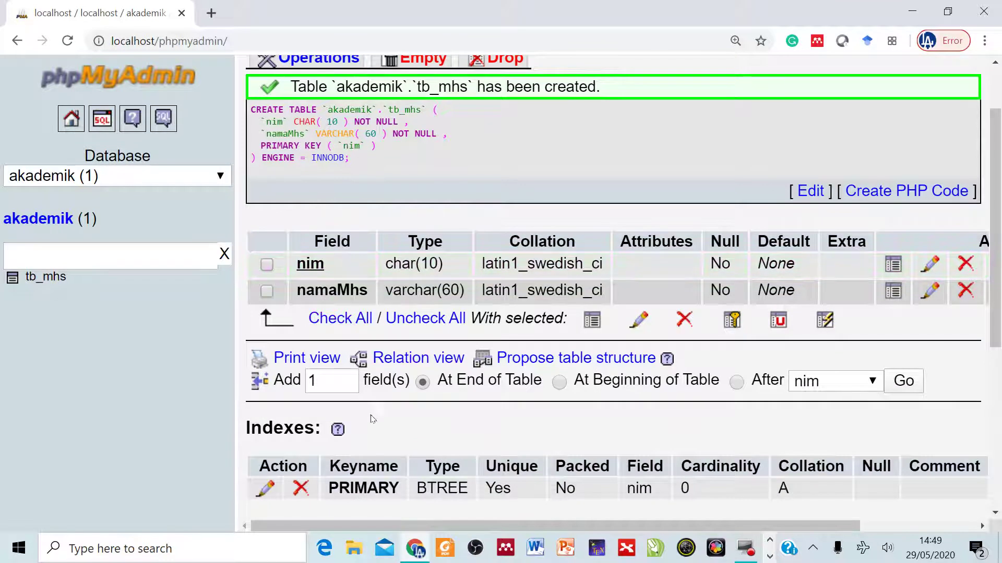
double_click(330, 386)
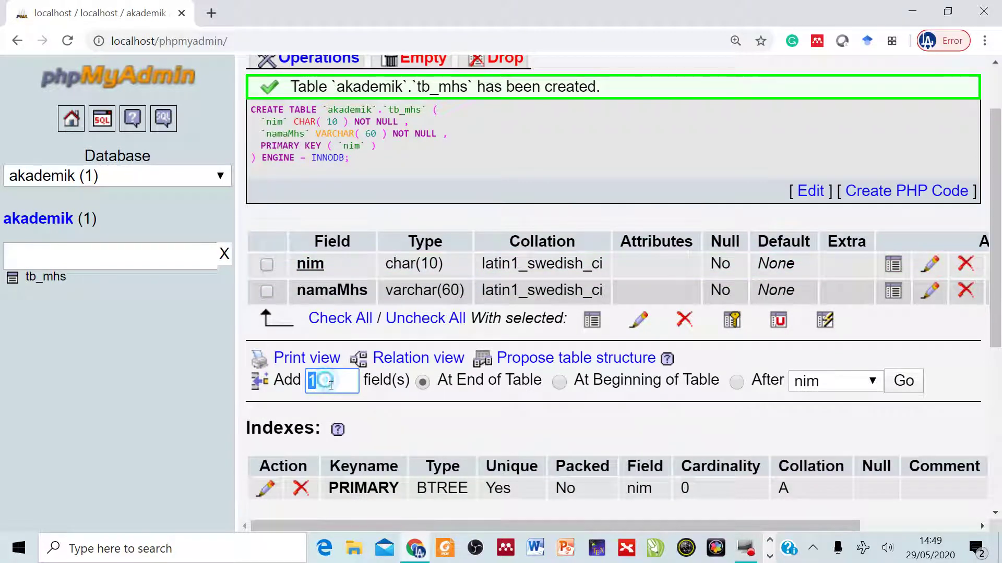
click(331, 385)
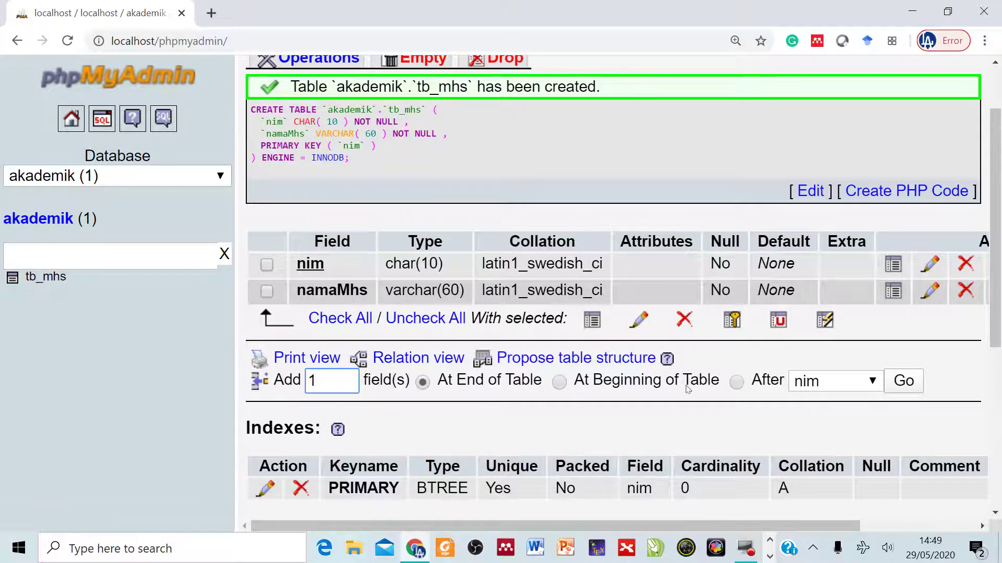
click(904, 381)
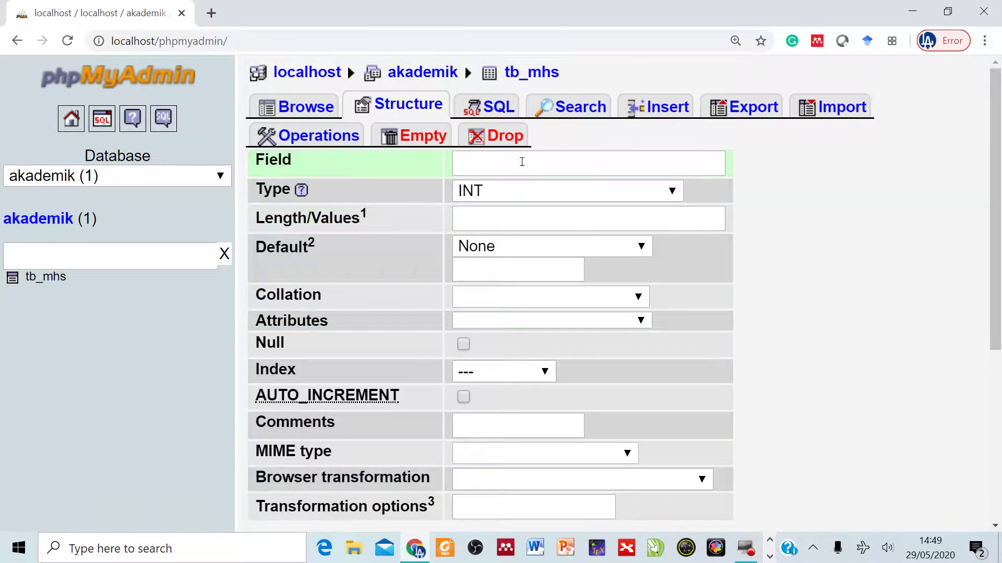
Name the additional field alamatmahasiswa and set its type to VARCHAR
click(522, 161)
text(alama)
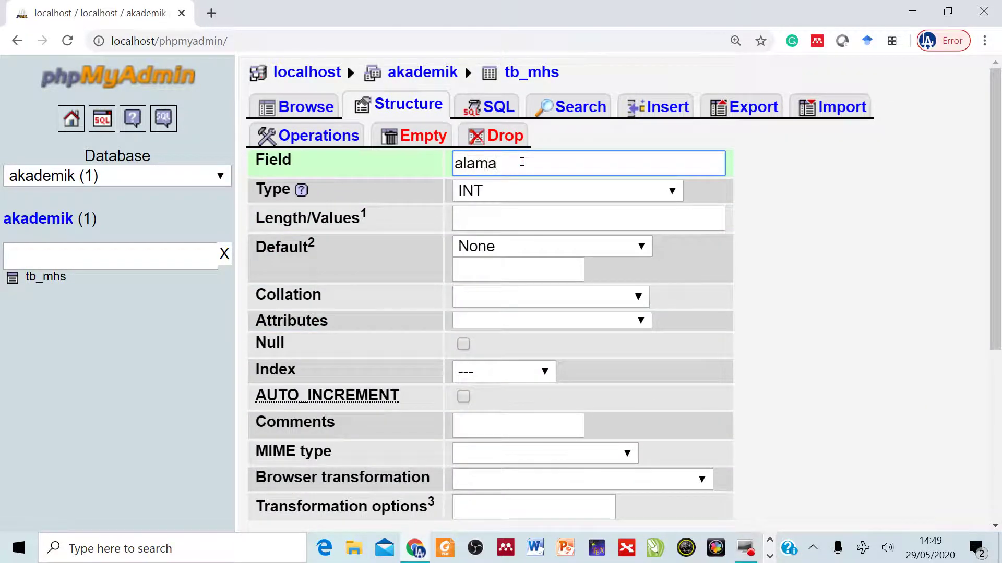
text(tmahasiswa)
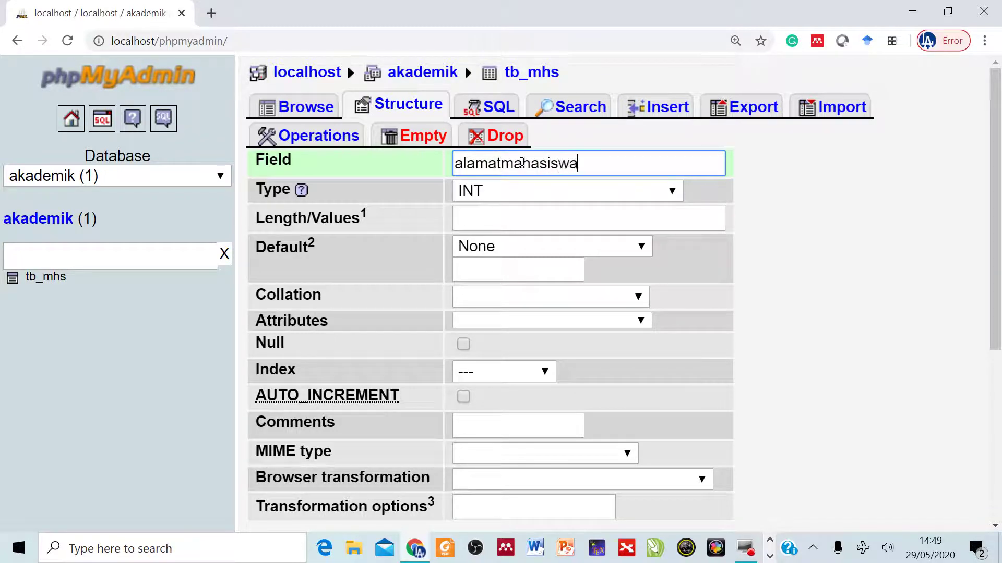
click(539, 190)
click(538, 190)
key(Down)
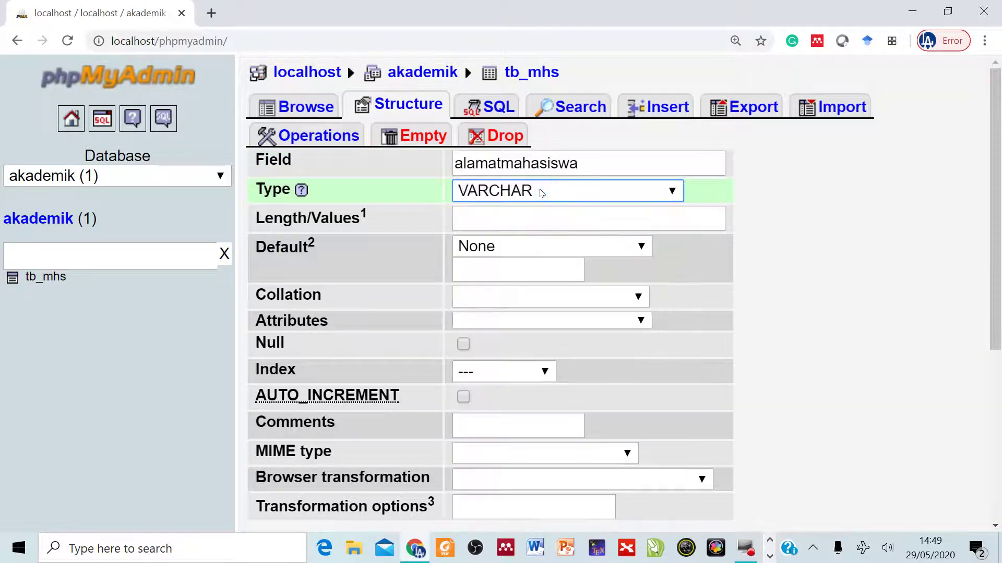
Set the length of the alamatmahasiswa field to 255 and save it to the table
click(621, 218)
text(2)
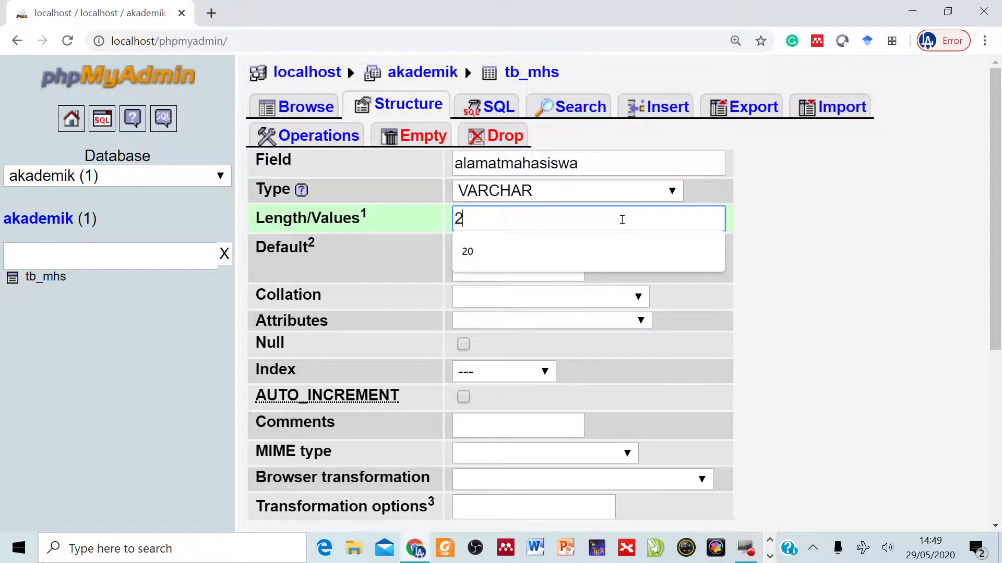
text(55)
click(803, 234)
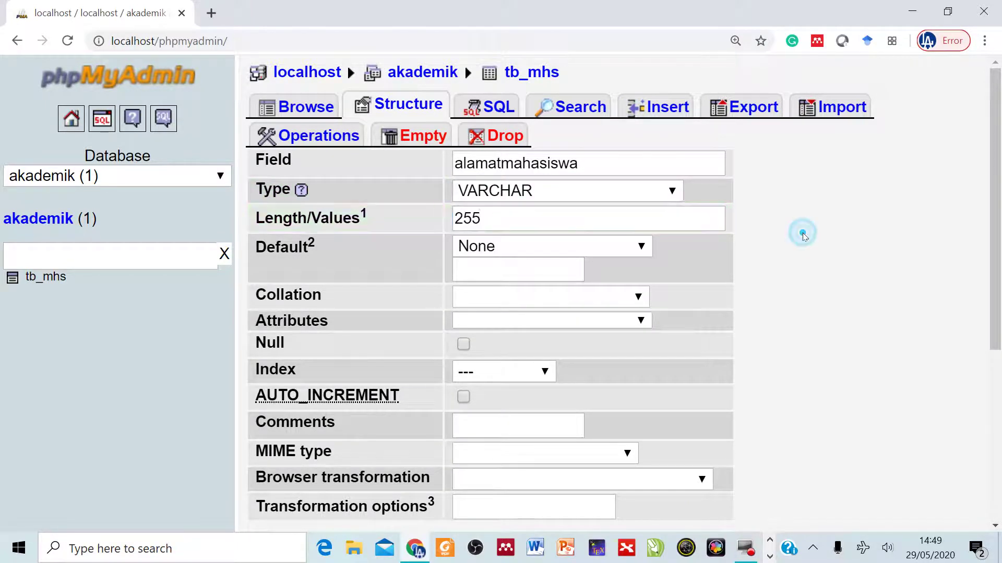
scroll(802, 234, down, 3)
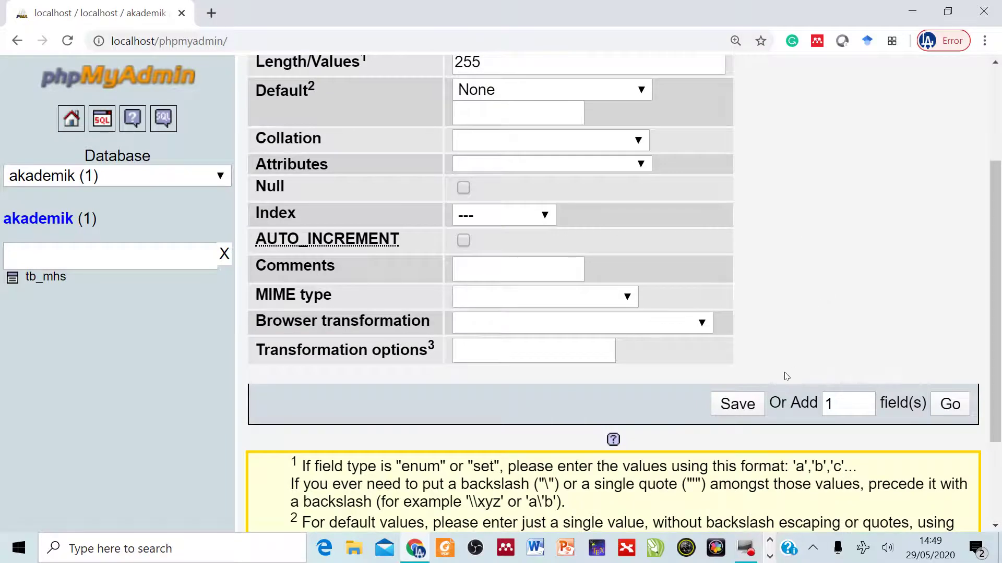
click(745, 409)
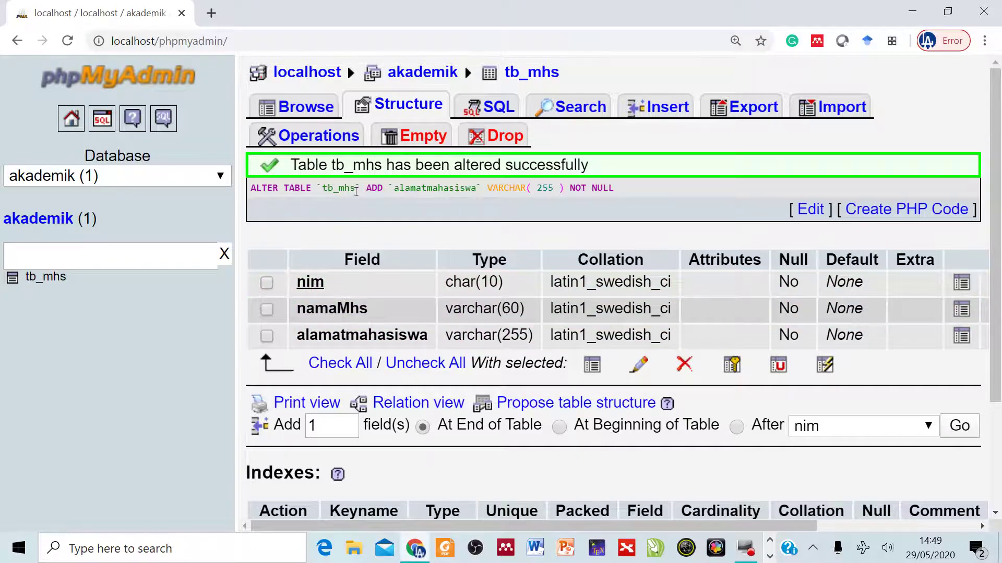
Browse the records of the tb_mhs table
click(307, 107)
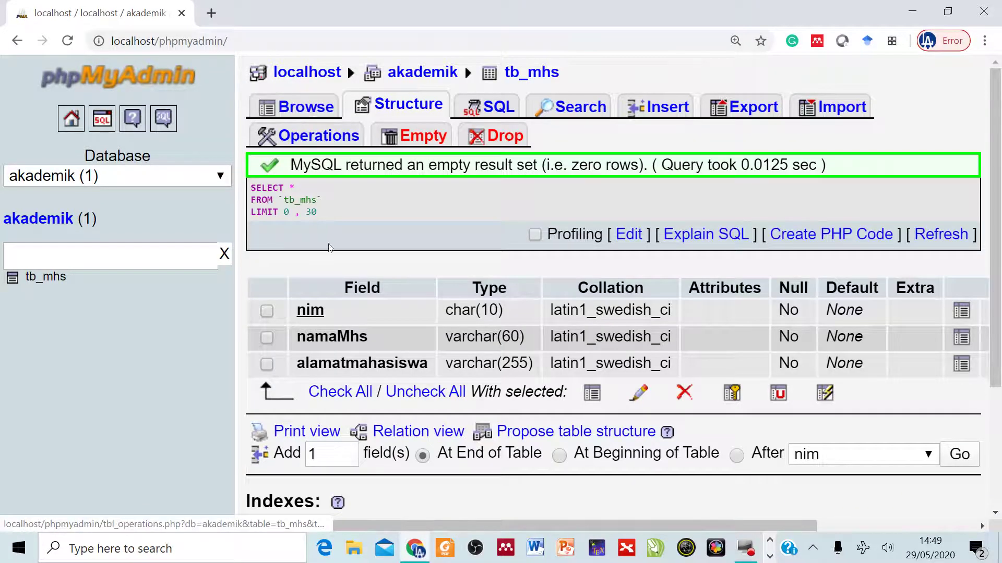